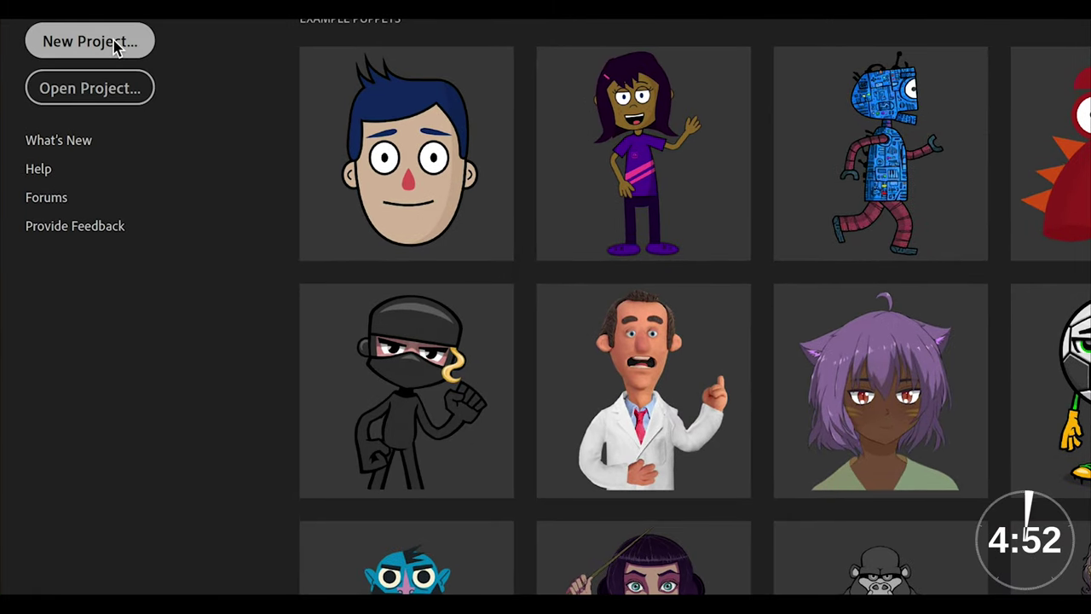
Create and save a new project named 'Epic Soccer' in the MyAnimation folder.
left_click(115, 44)
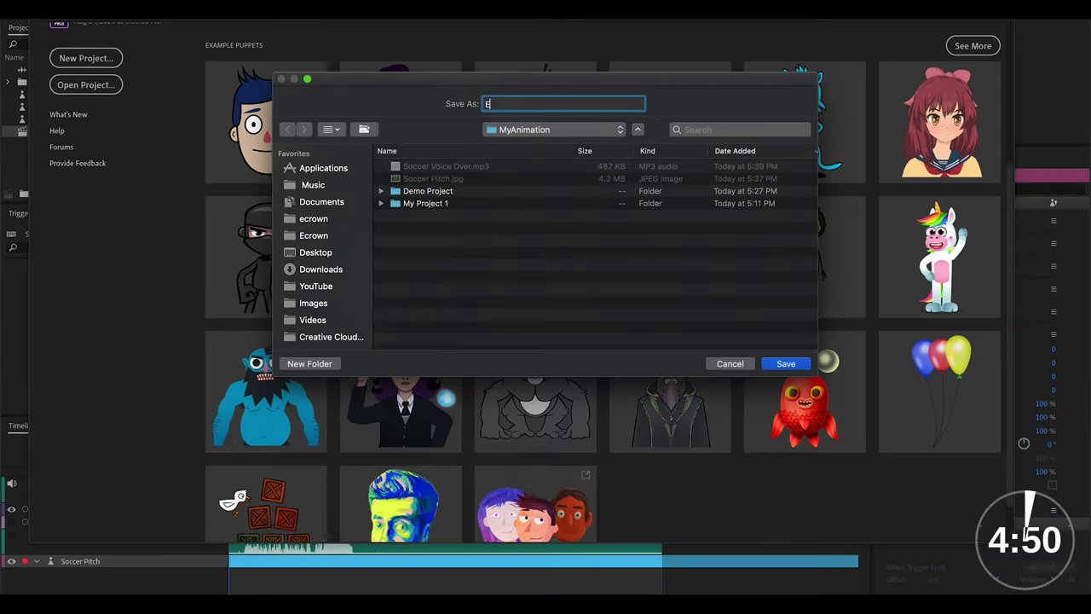
left_click(789, 363)
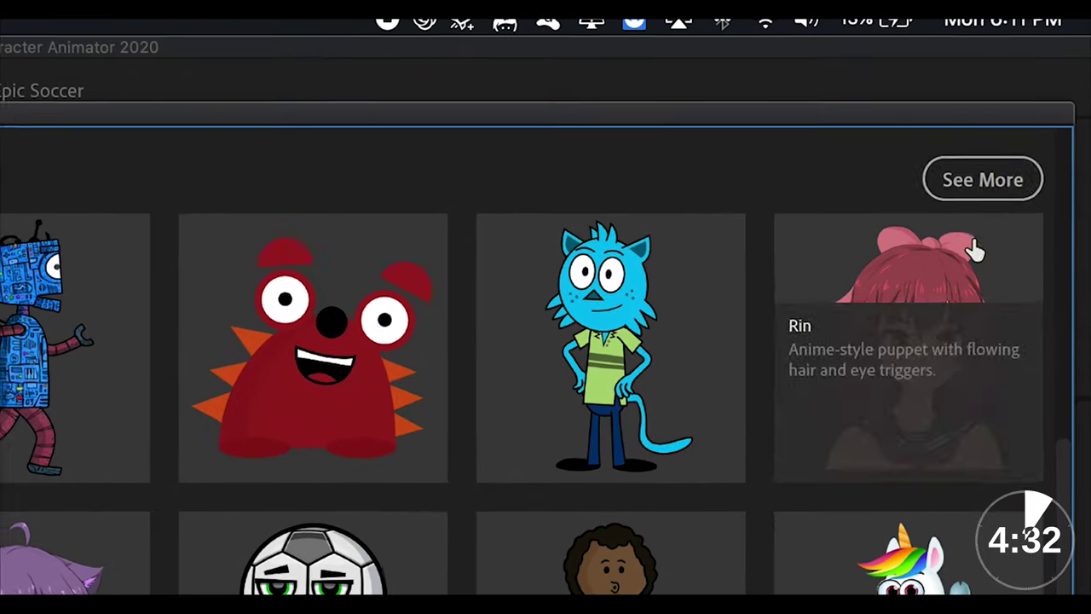
Open Adobe's example puppets web page and scroll through the puppet download cards.
left_click(983, 182)
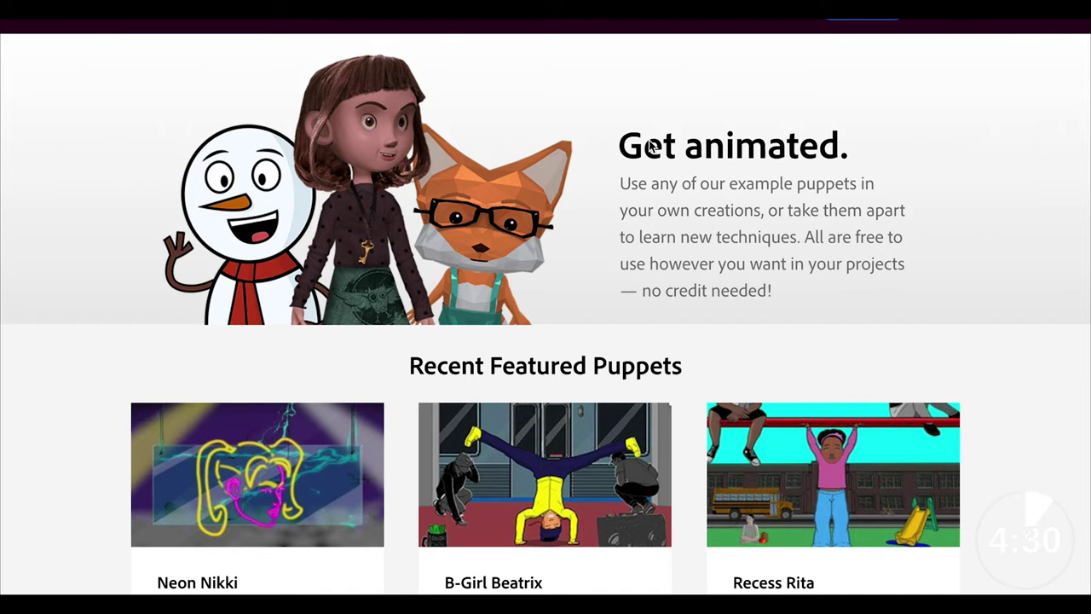
scroll(649, 146, "down", 6)
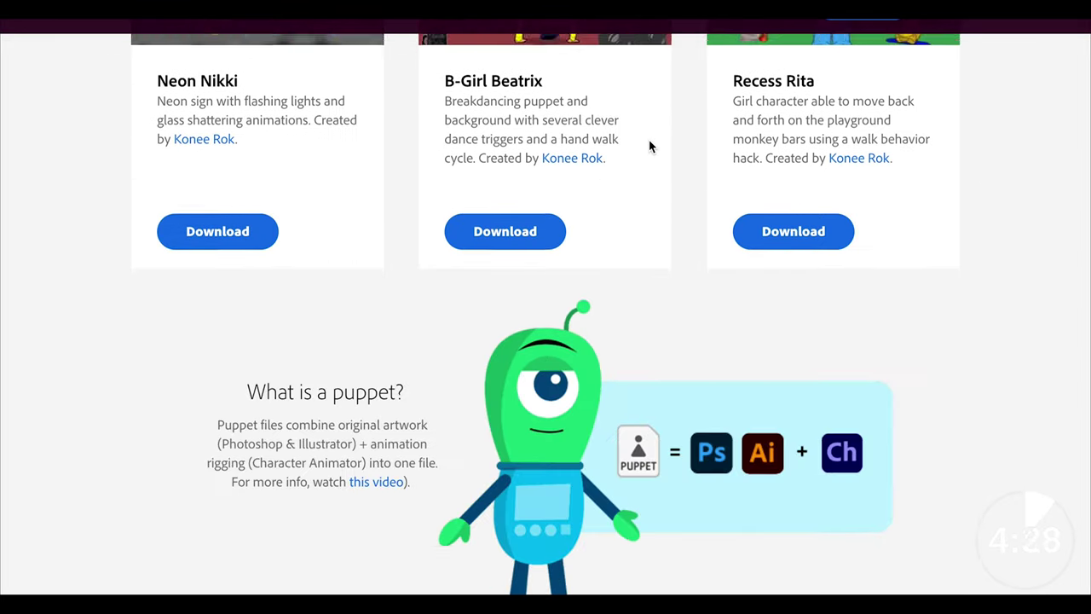
scroll(648, 147, "down", 7)
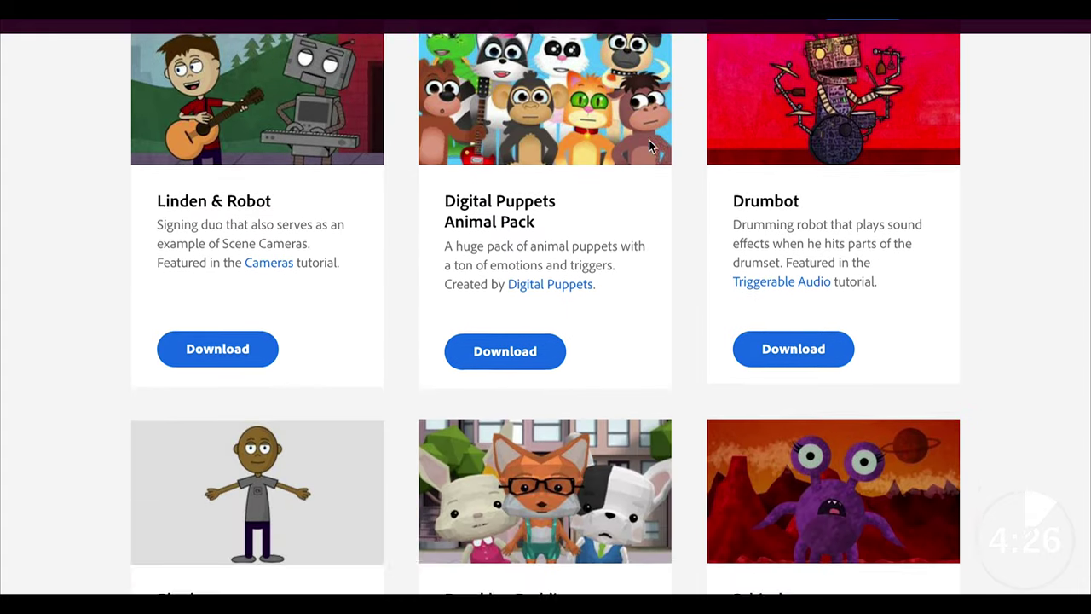
scroll(649, 140, "down", 8)
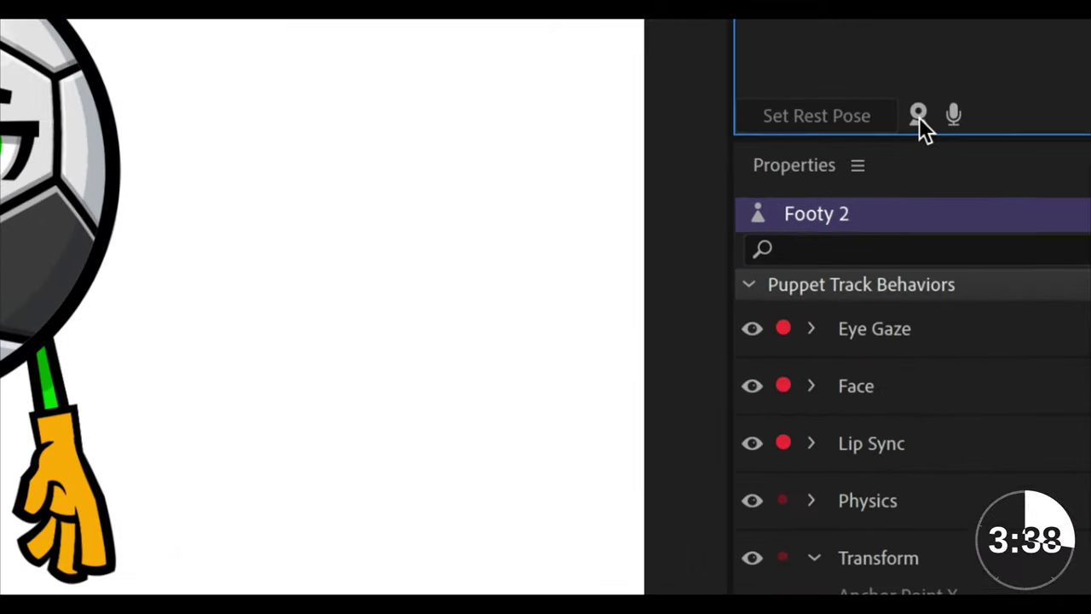
Turn on the webcam and microphone so Footy tracks the performer's face and mouth.
left_click(913, 111)
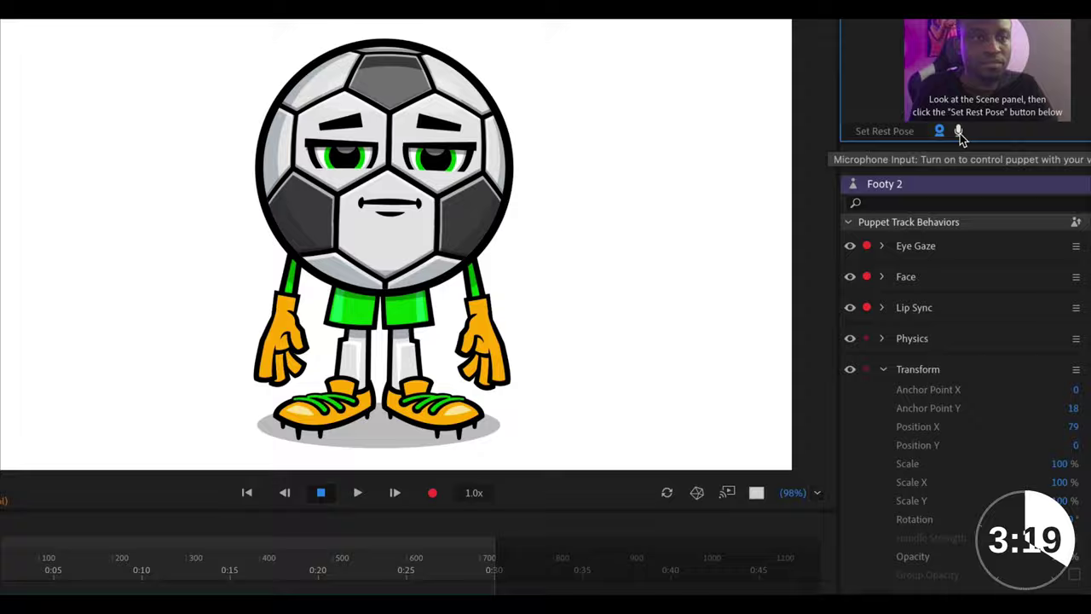
left_click(960, 135)
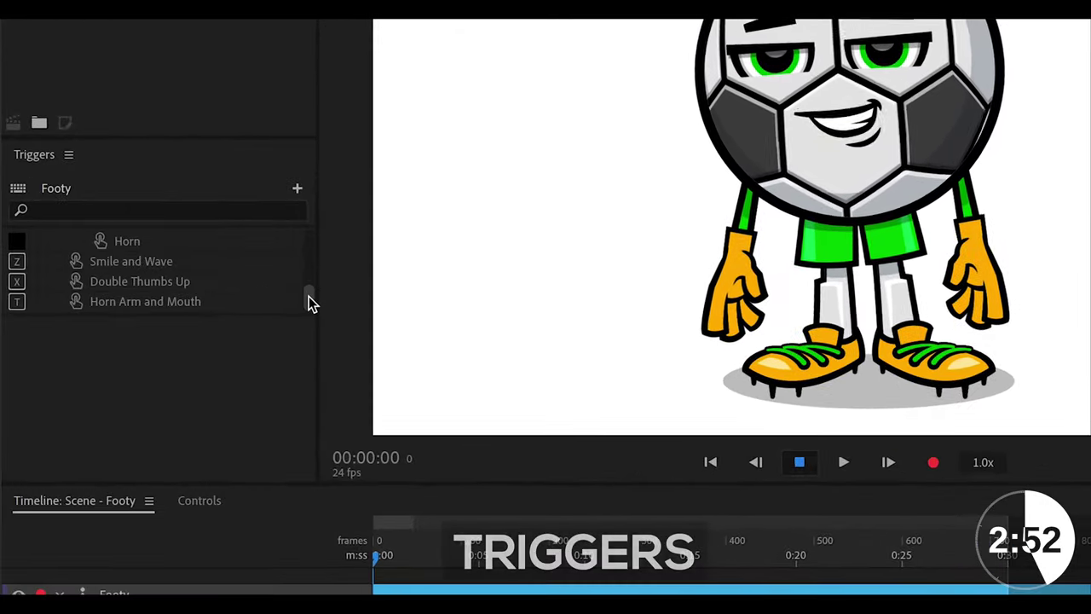
mouse_move(309, 290)
left_mouse_down()
mouse_move(311, 239)
mouse_move(311, 295)
left_mouse_up()
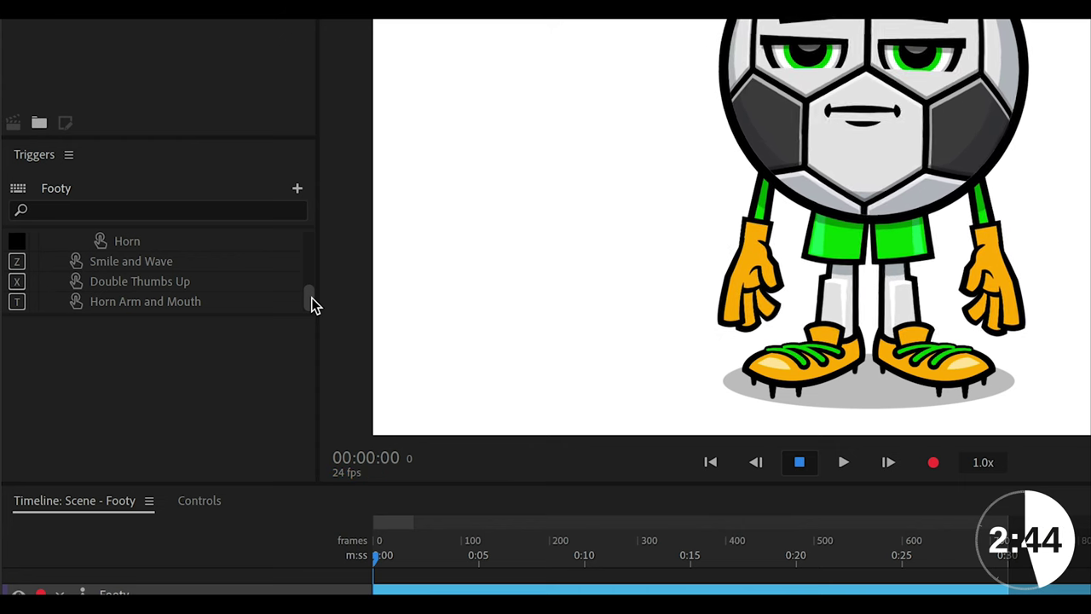
mouse_move(307, 292)
left_mouse_down()
mouse_move(310, 282)
mouse_move(309, 303)
left_mouse_up()
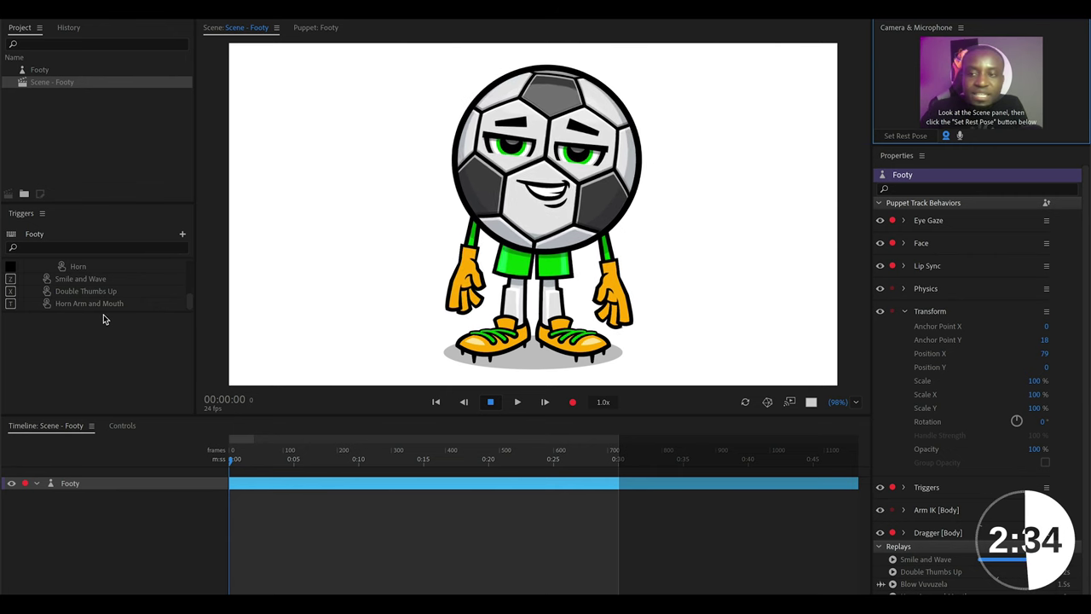
key("t")
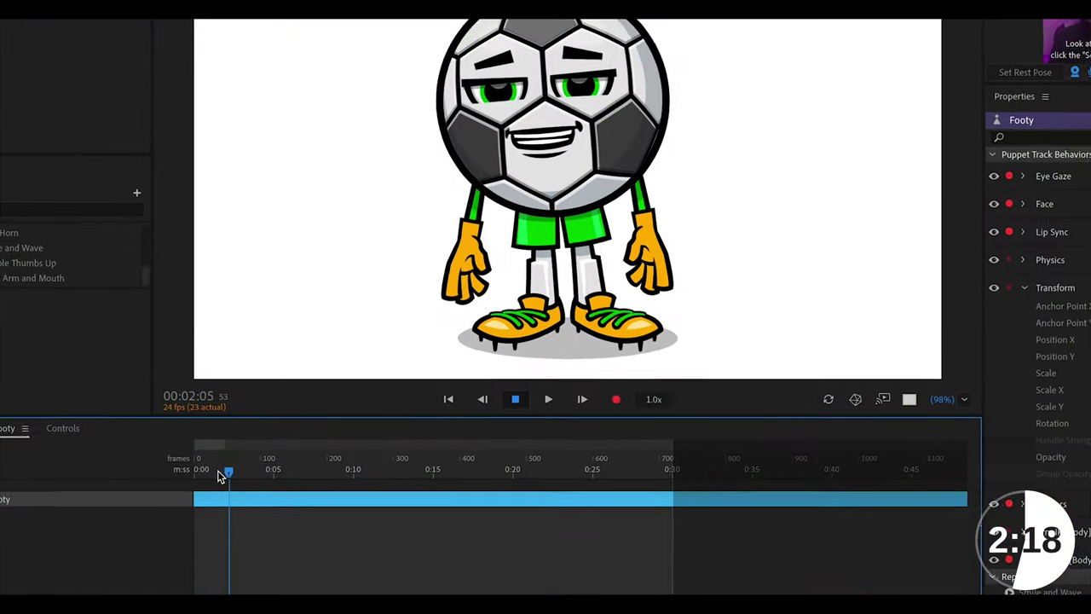
Record a roughly 7-second Footy 2 take from frame 0 using the wave and horn triggers.
left_click(187, 474)
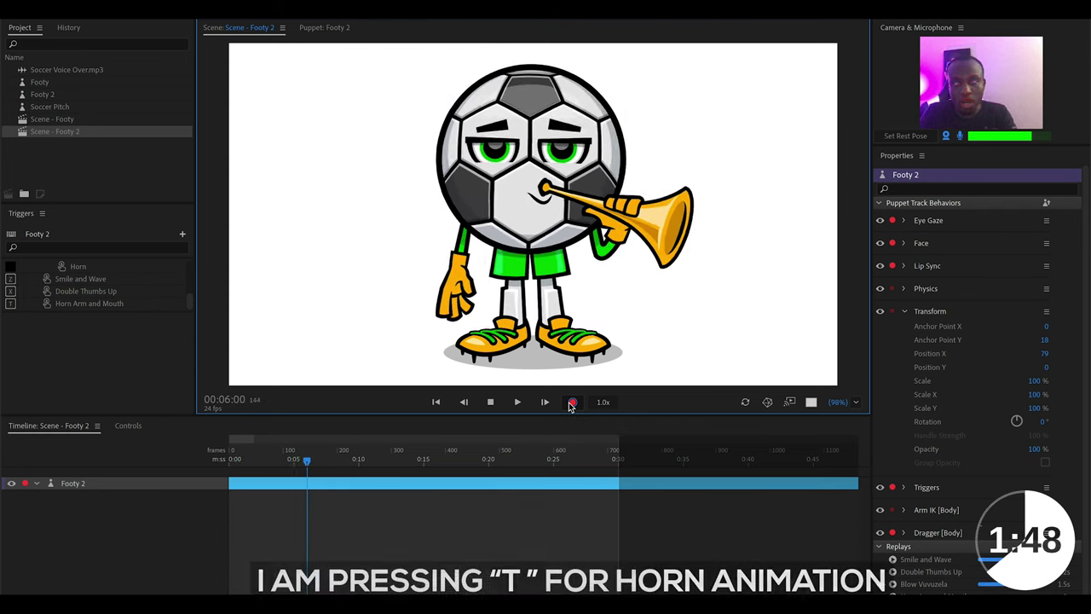
left_click(571, 402)
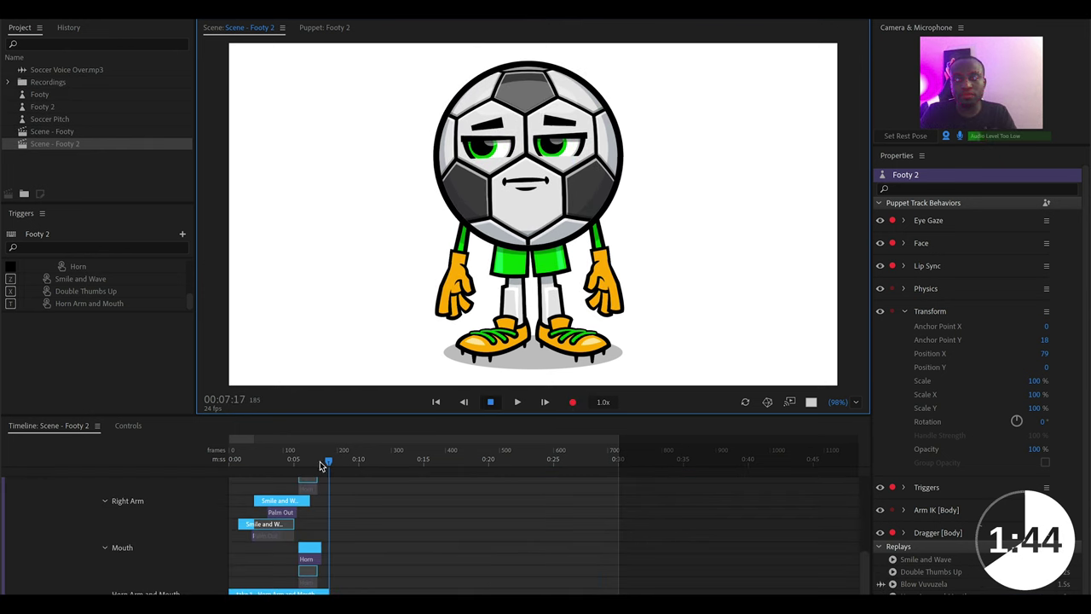
Replay the takes and extend the Palm Out take's start earlier to about frame 20.
left_click(227, 464)
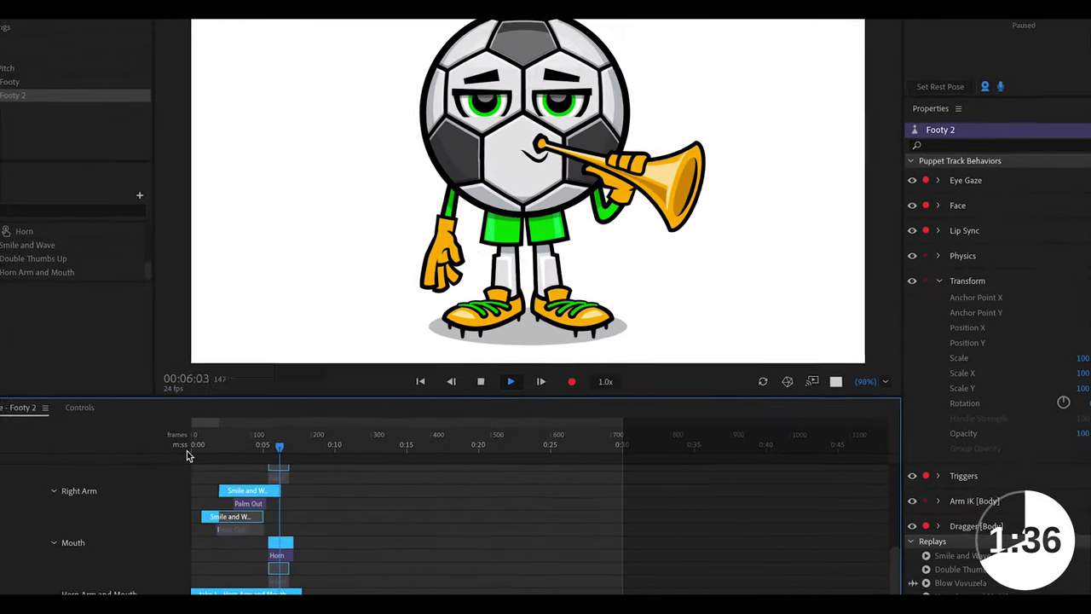
left_click(178, 430)
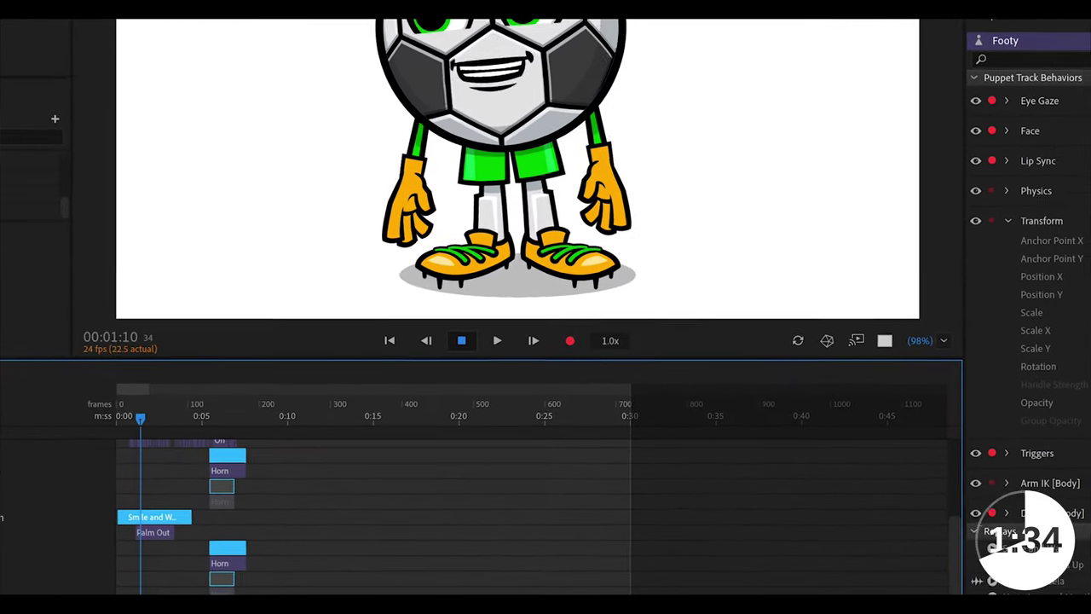
scroll(177, 430, "up", 5)
scroll(616, 532, "down", 3)
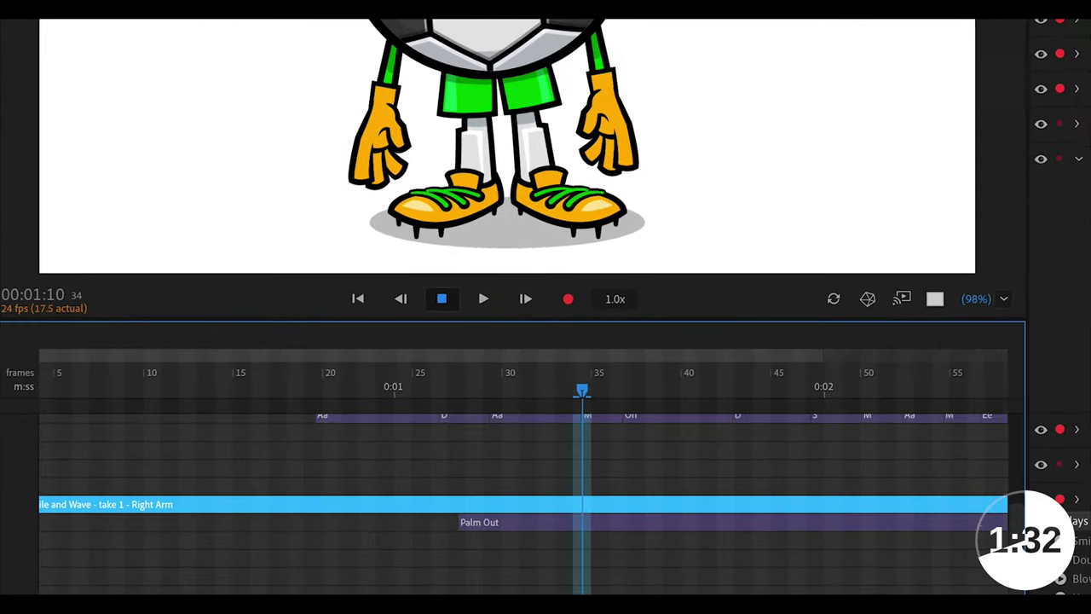
left_click(619, 516)
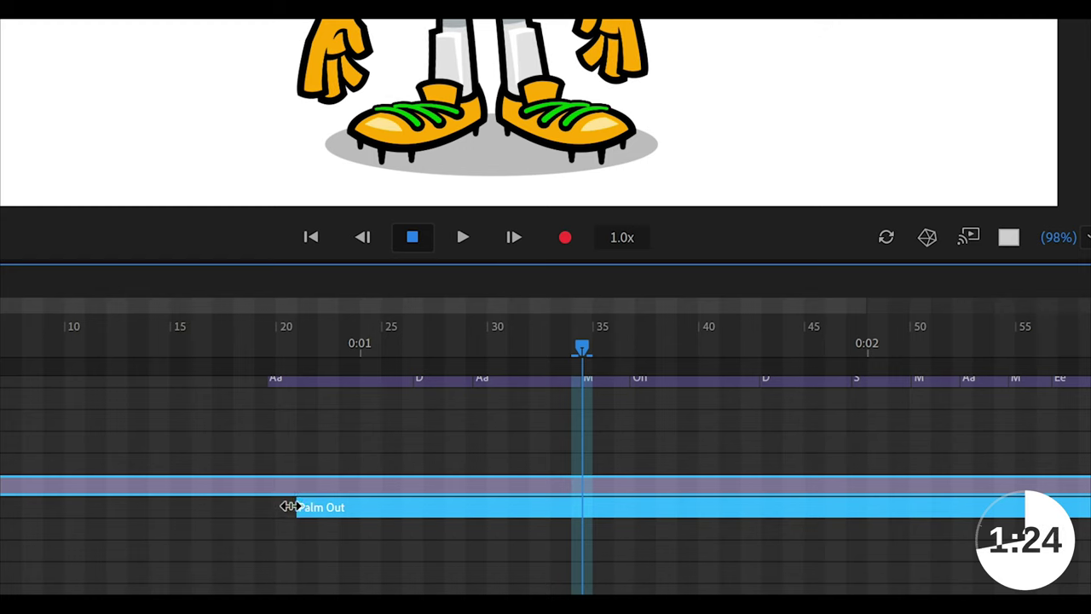
left_click_drag(290, 507, 270, 506)
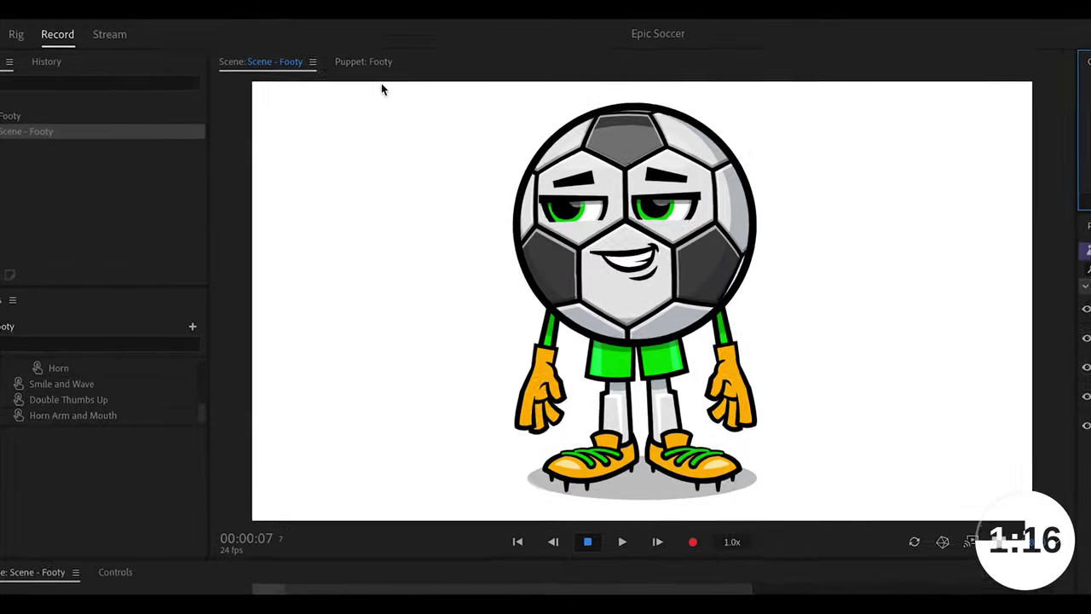
Import Soccer Voice Over.mp3 into the project.
left_click(68, 17)
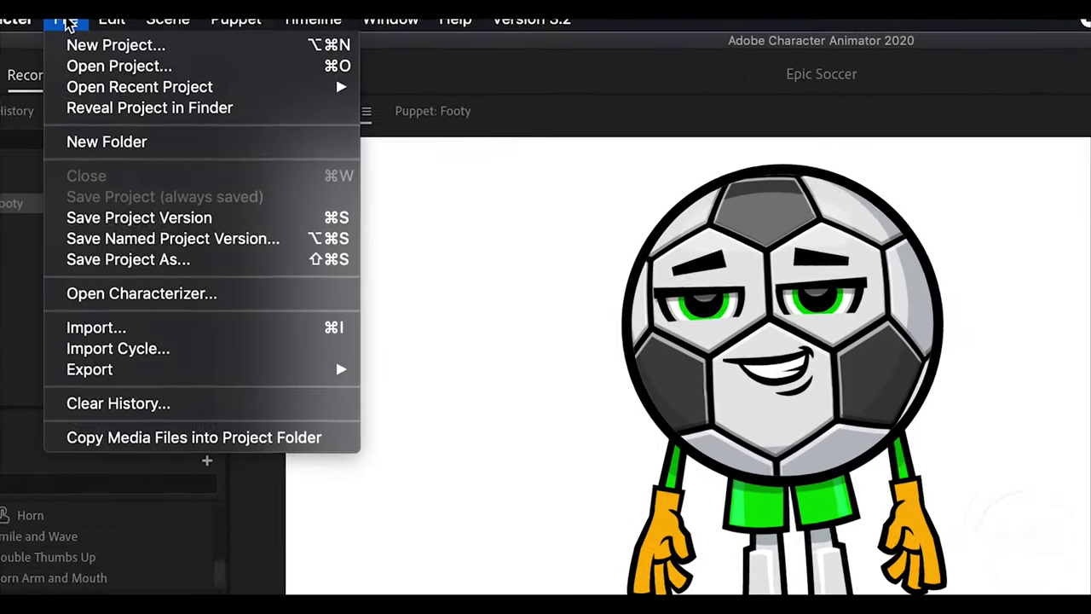
left_click(188, 337)
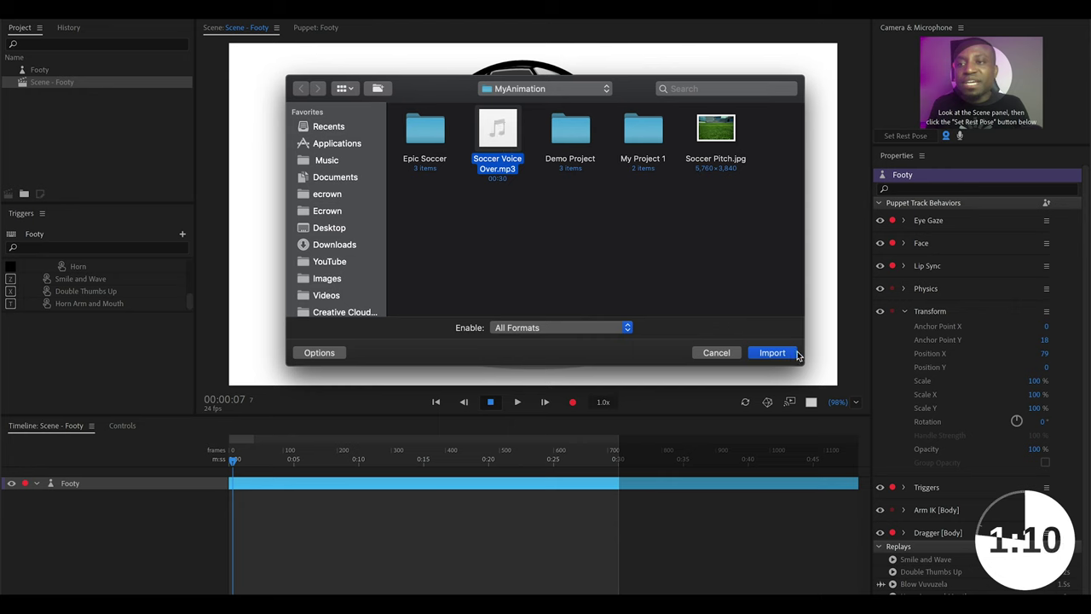
left_click(772, 353)
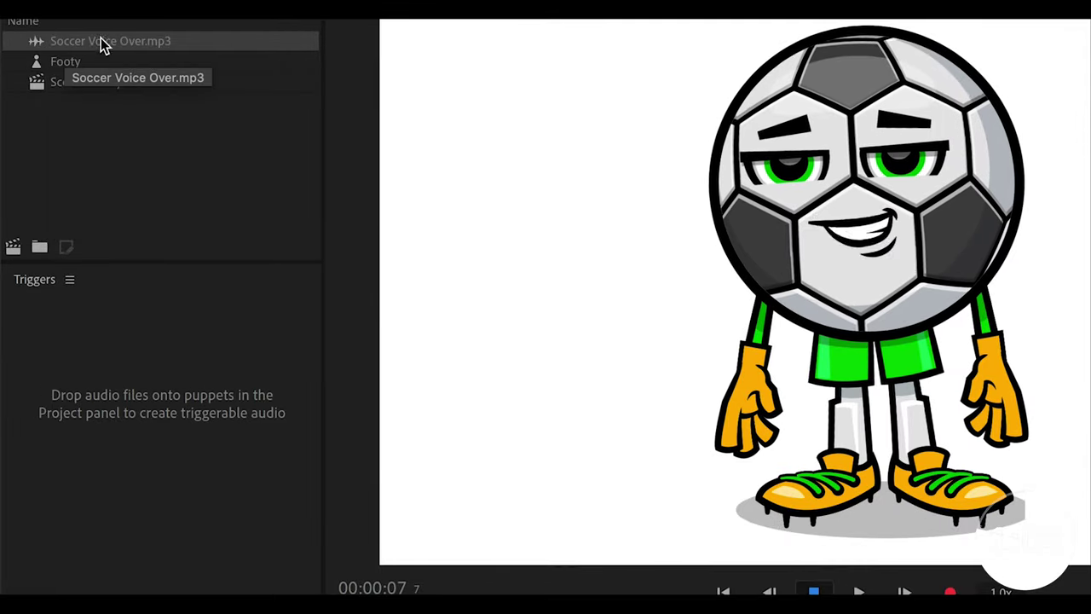
Add the voiceover to Footy's timeline as an audio track and compute a lip-sync take.
left_click_drag(83, 41, 284, 613)
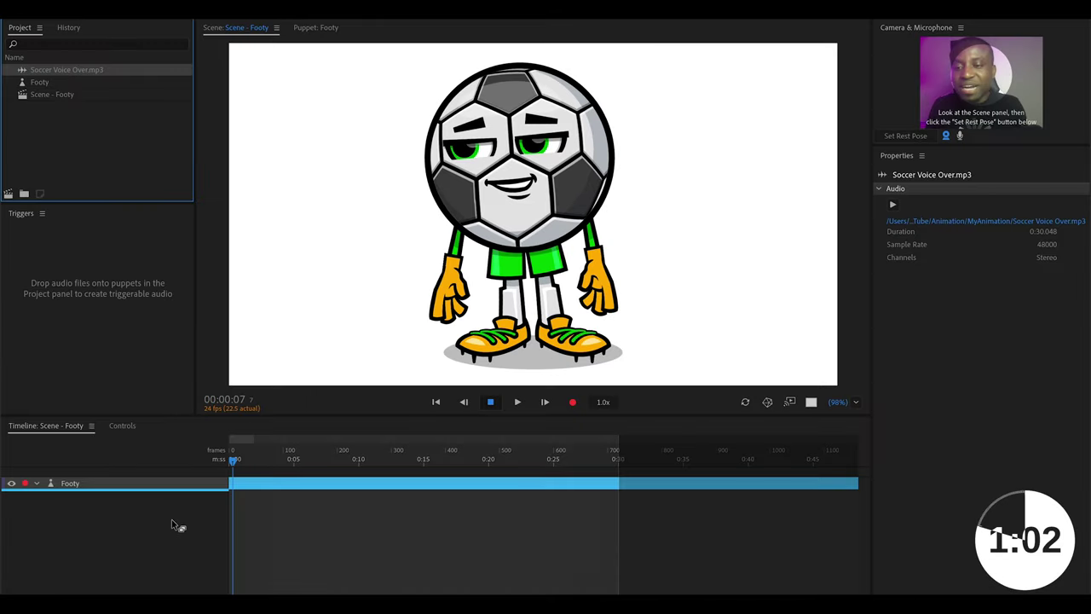
left_click_drag(171, 520, 174, 521)
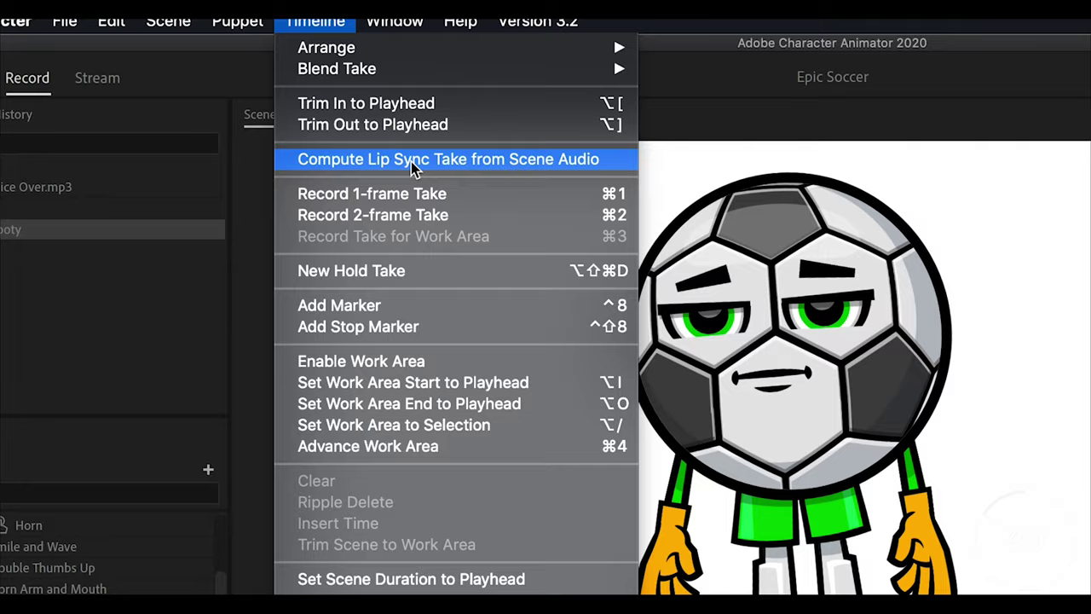
left_click(379, 128)
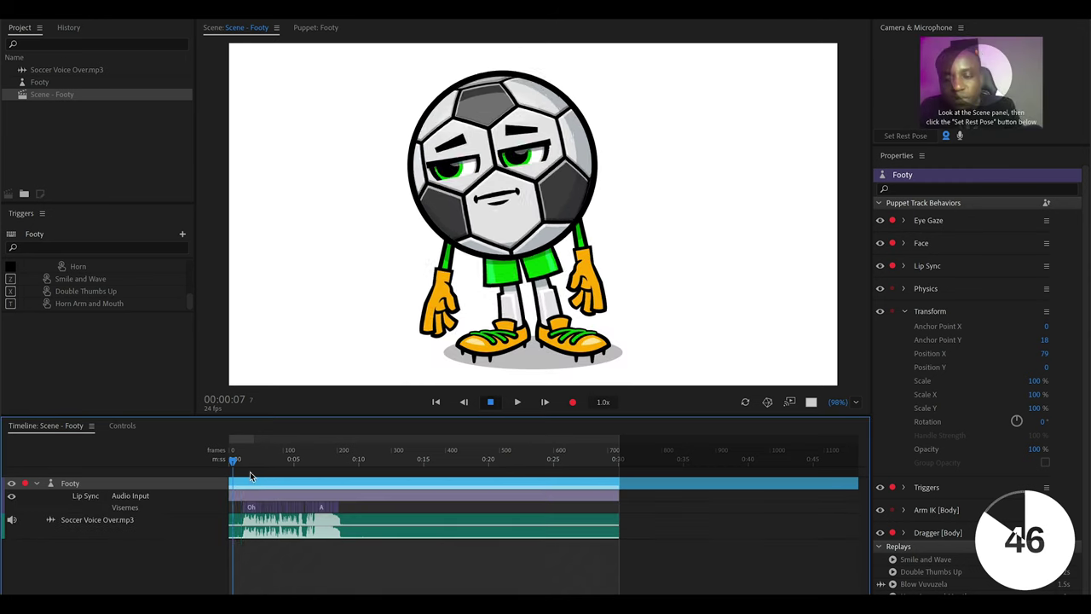
Scrub the opening of the timeline to check Footy's computed lip-sync visemes.
left_click(241, 461)
left_click_drag(241, 461, 243, 461)
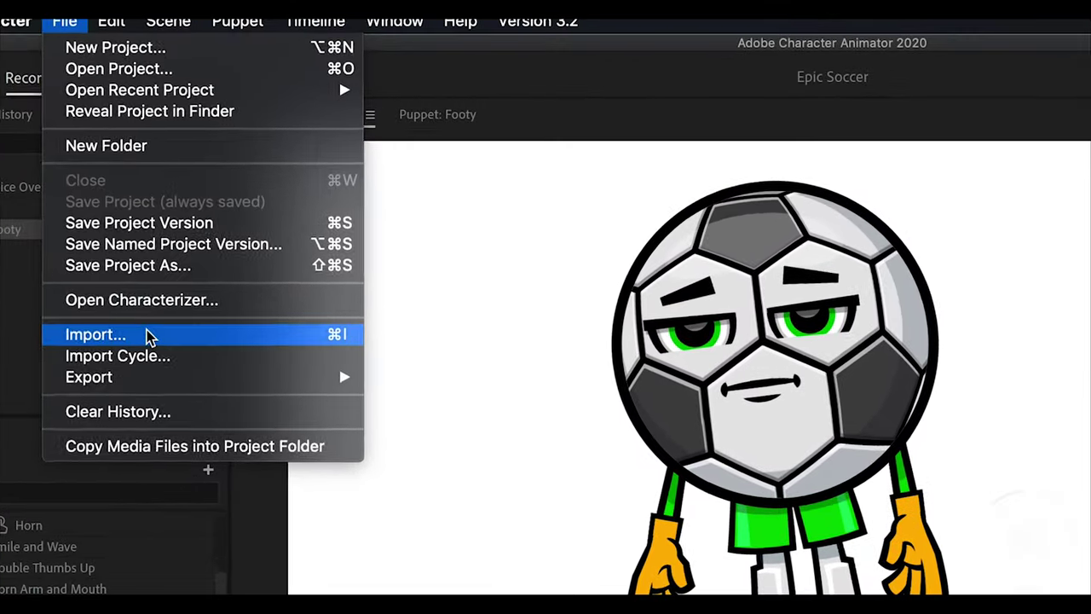
Import Soccer Pitch.jpg and add it to the scene on its own background track.
left_click(108, 235)
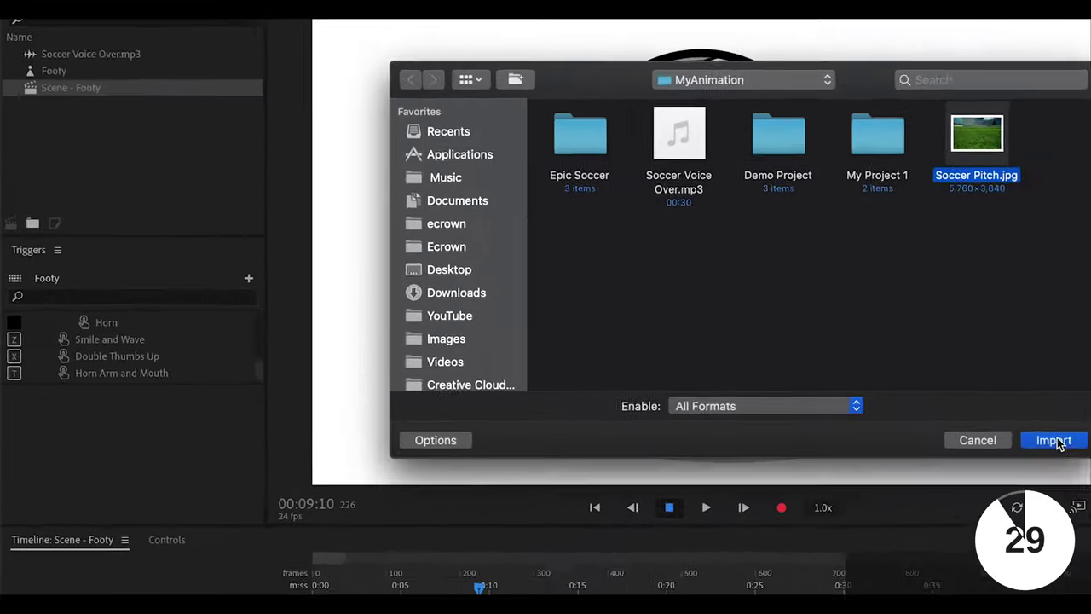
left_click(772, 352)
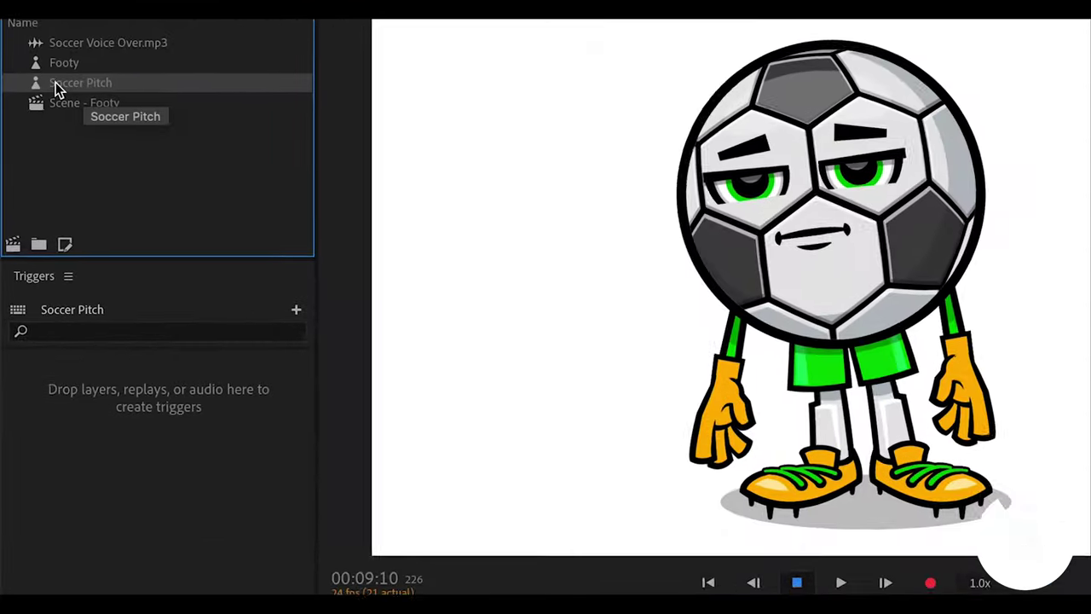
left_click_drag(57, 89, 127, 547)
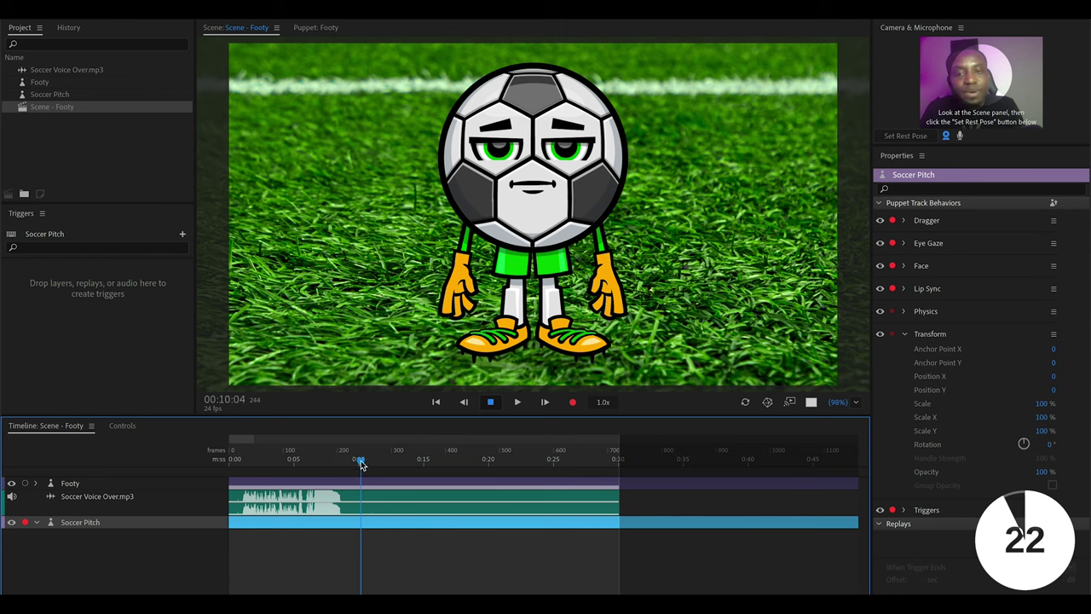
Scrub the scene to preview Footy on the grass pitch background.
left_click_drag(360, 465, 389, 464)
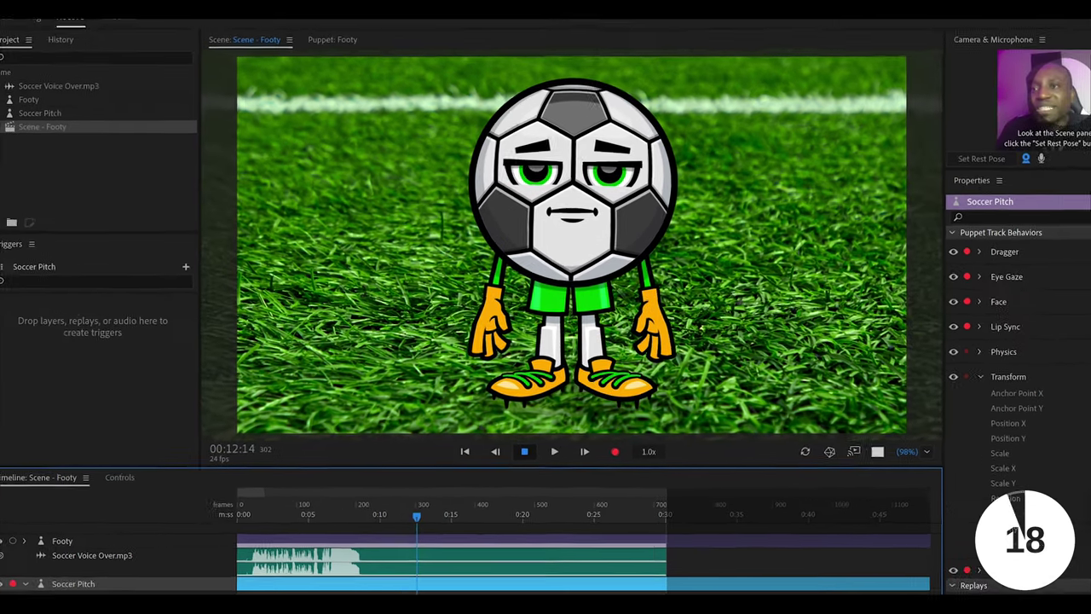
left_click(91, 2)
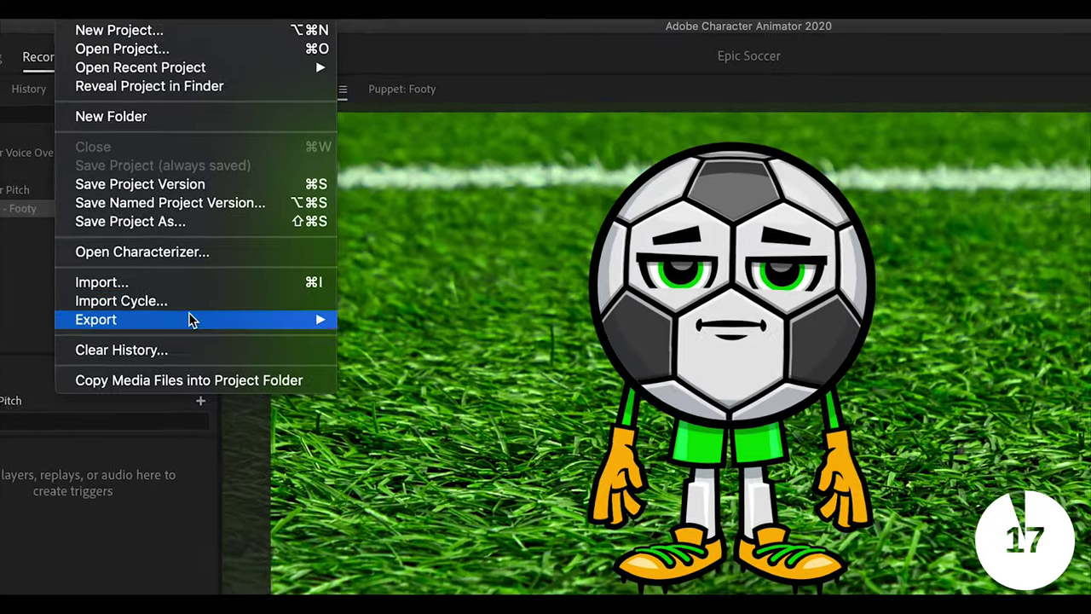
mouse_move(178, 216)
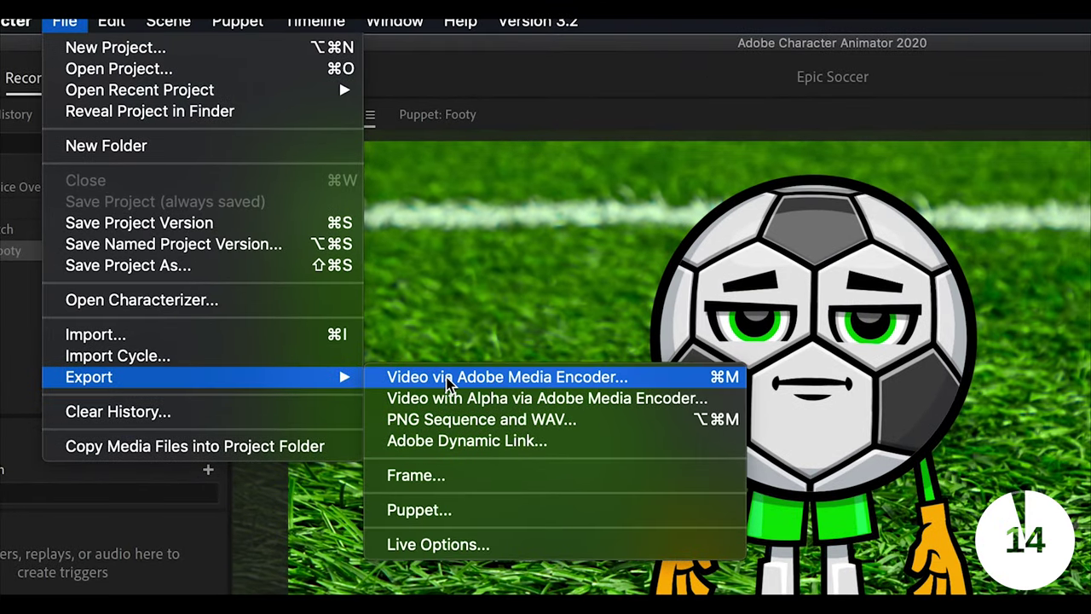
Queue Scene - Footy 2 in Media Encoder as H.264, outputting Epic Soccer.mp4.
left_click(446, 385)
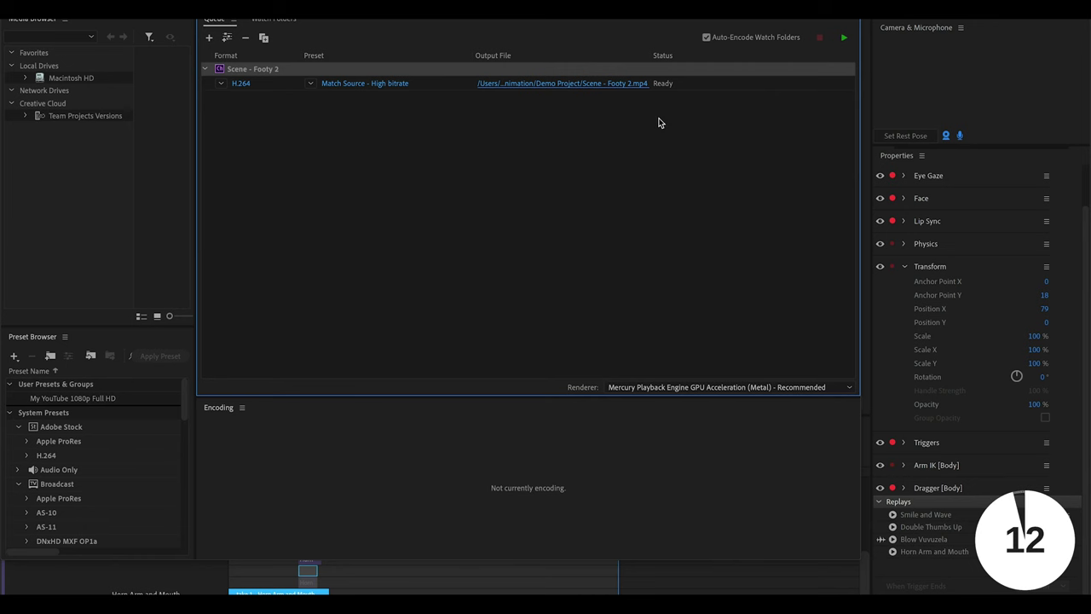
left_click(602, 84)
key("BackSpace")
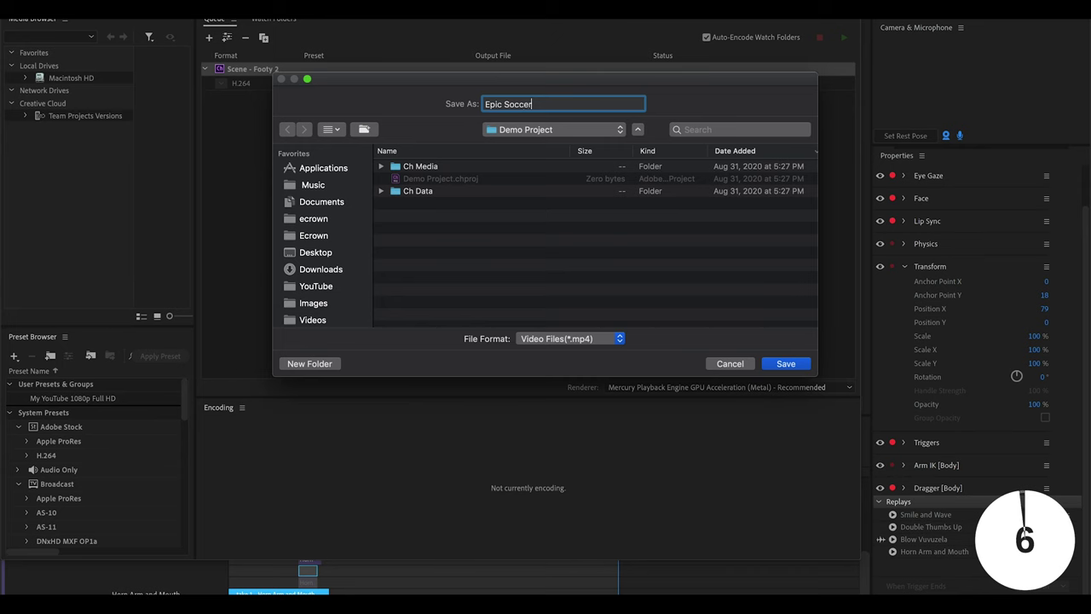
left_click(786, 364)
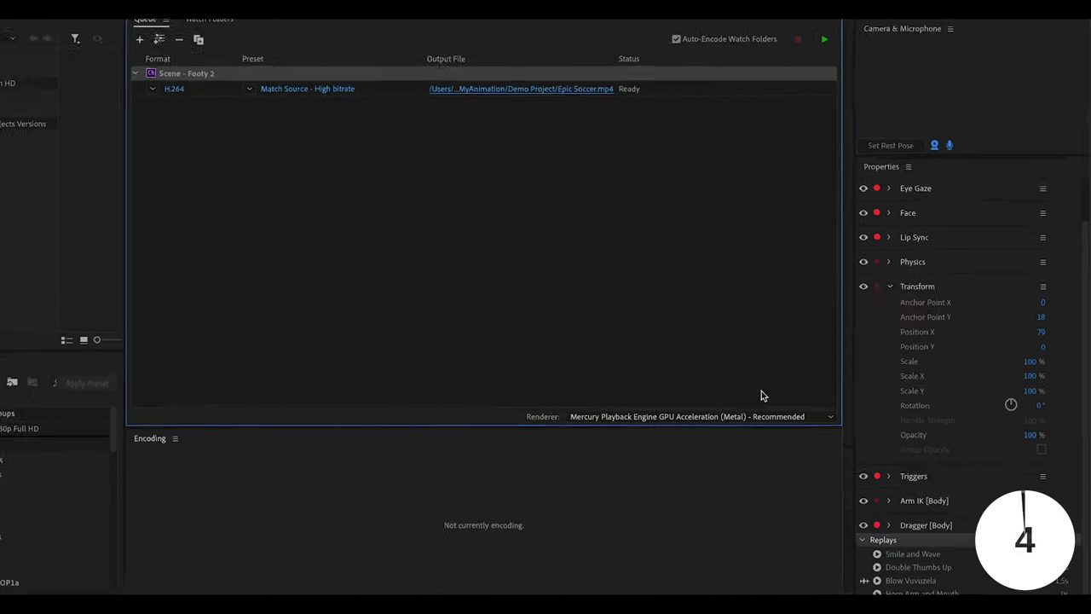